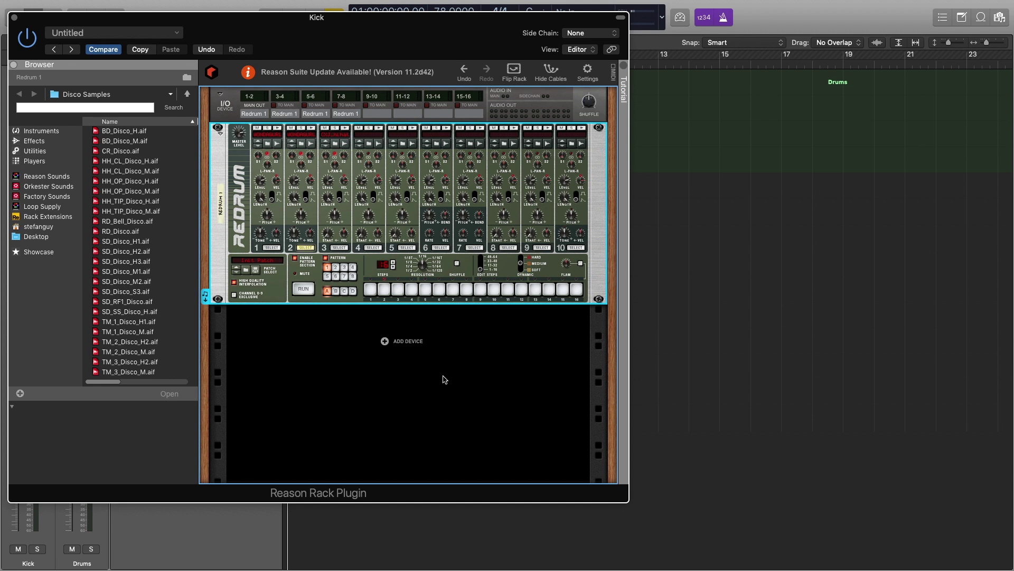
# Play the Redrum pattern and set hard dynamics on channel 1 steps 1 and 7 and channel 2 step 5
pyautogui.press('space')
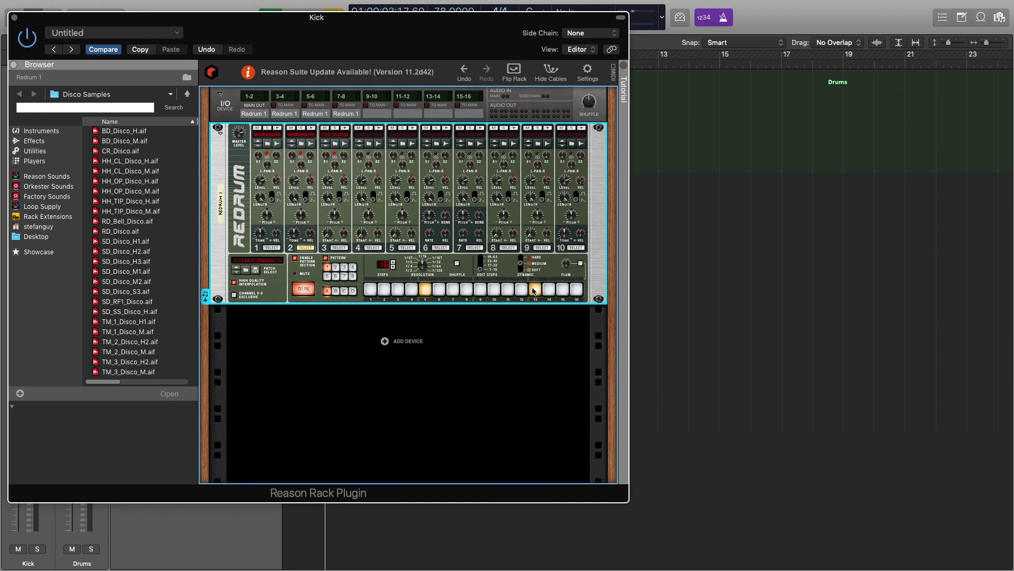
pyautogui.click(271, 248)
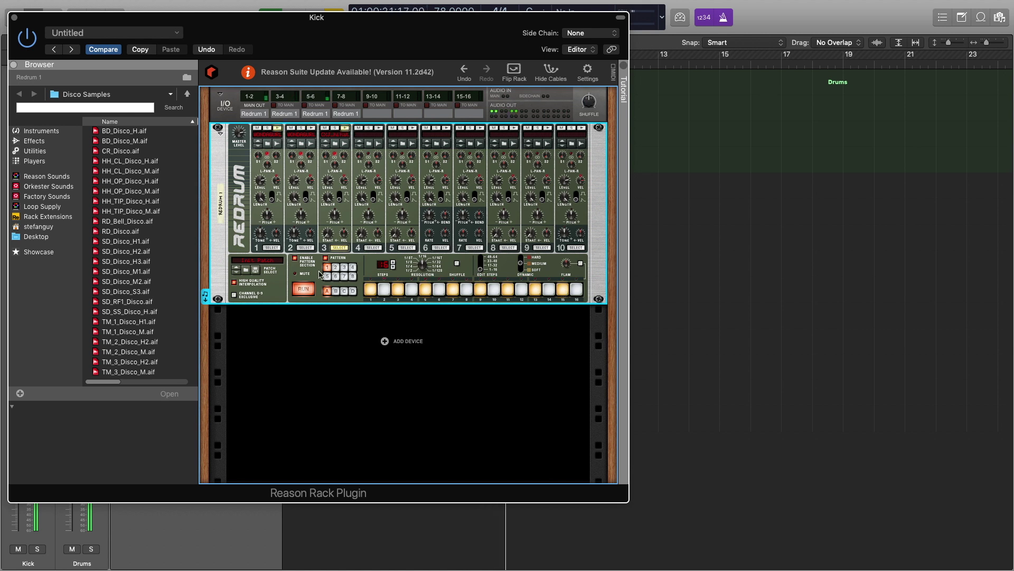
pyautogui.click(275, 248)
pyautogui.click(522, 258)
pyautogui.click(371, 289)
pyautogui.click(455, 294)
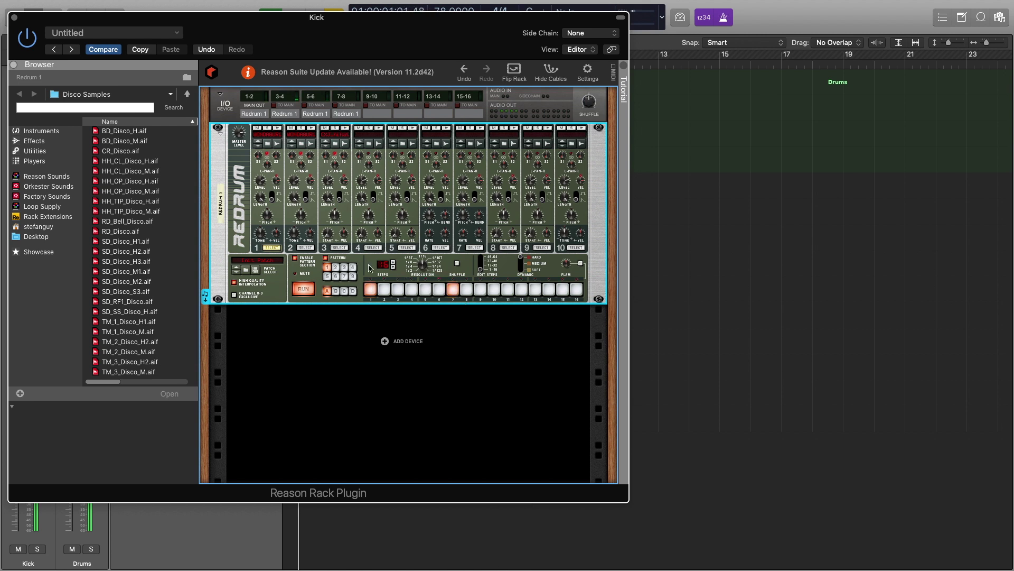
pyautogui.click(308, 248)
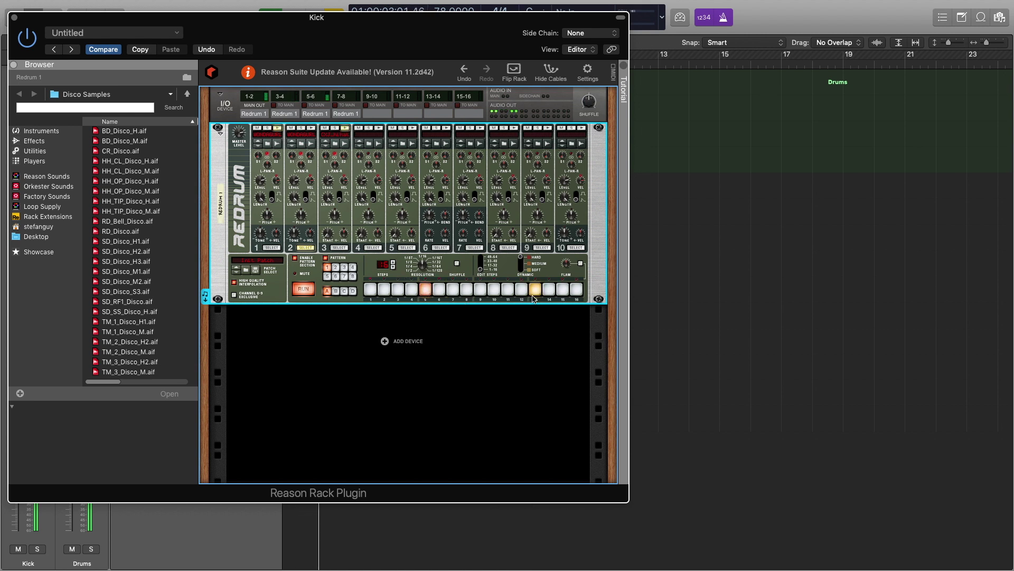
# Set steps 3, 7, 11 and 15 of Redrum channel 3 to soft dynamics
pyautogui.click(339, 248)
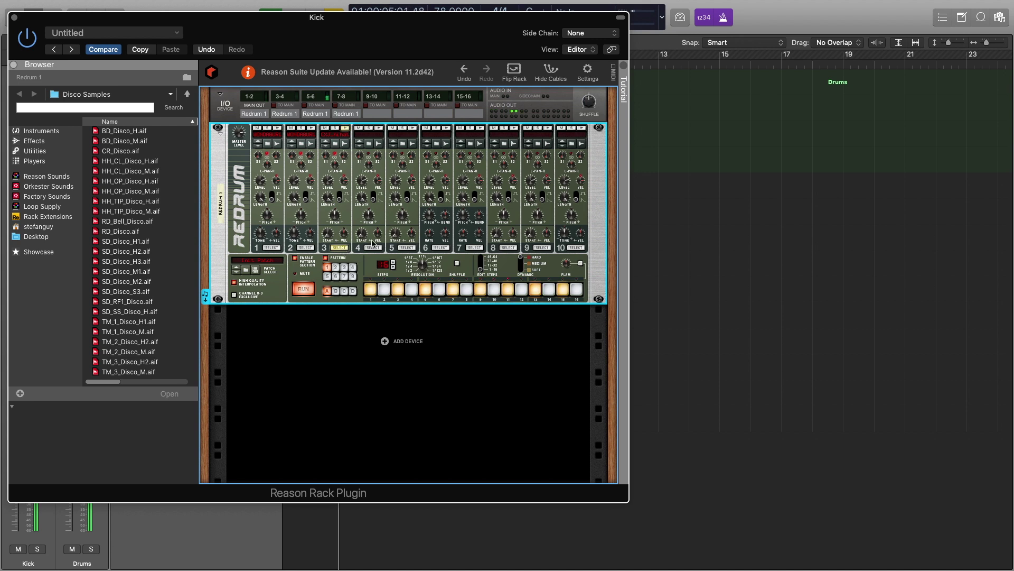
pyautogui.click(521, 271)
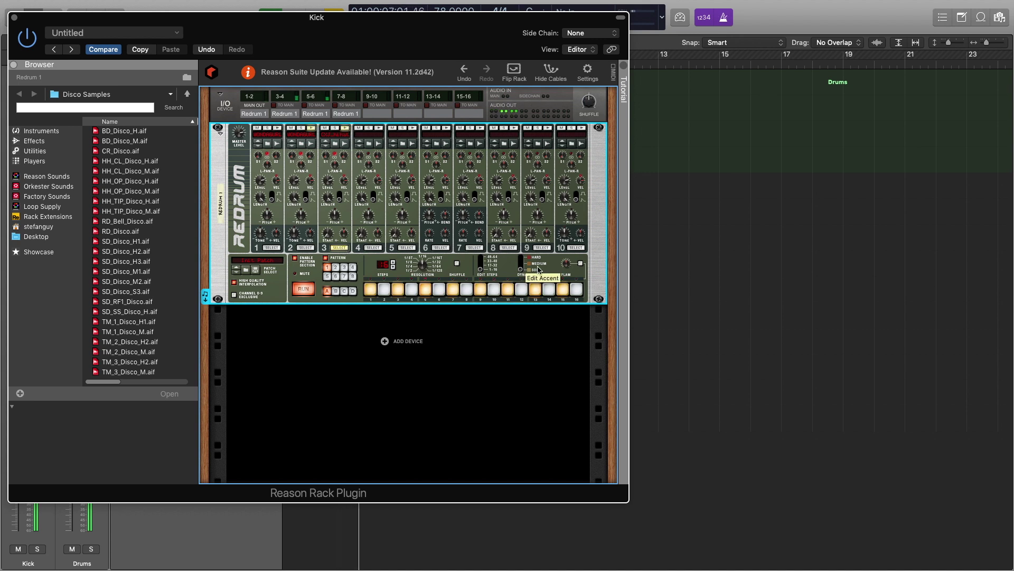
pyautogui.click(398, 289)
pyautogui.click(450, 291)
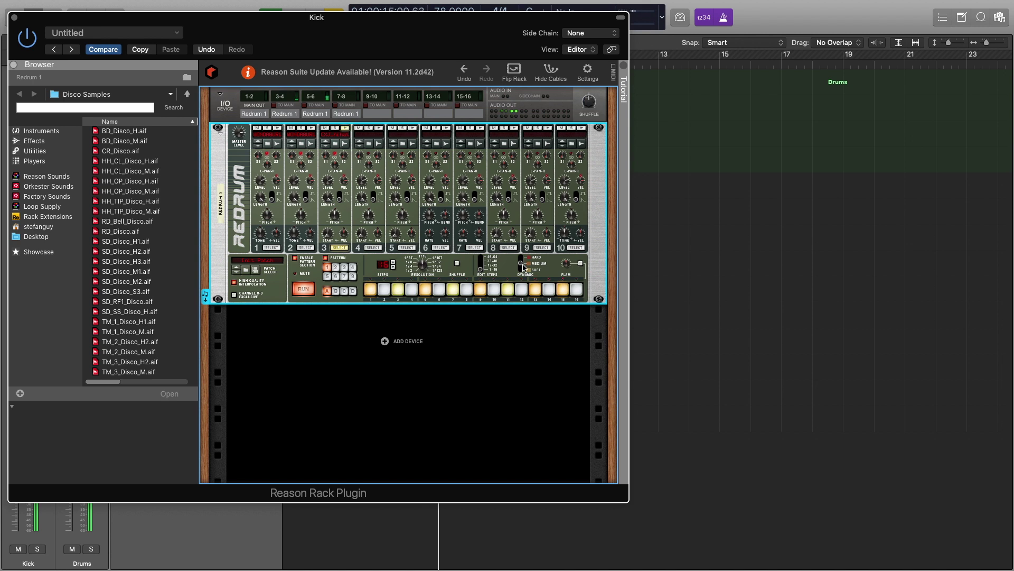
pyautogui.click(523, 267)
pyautogui.click(560, 290)
# Place the Redrum pattern as a MIDI region at bar 13 on the Kick track, without importing tempo information
pyautogui.moveTo(207, 298); pyautogui.dragTo(660, 98)
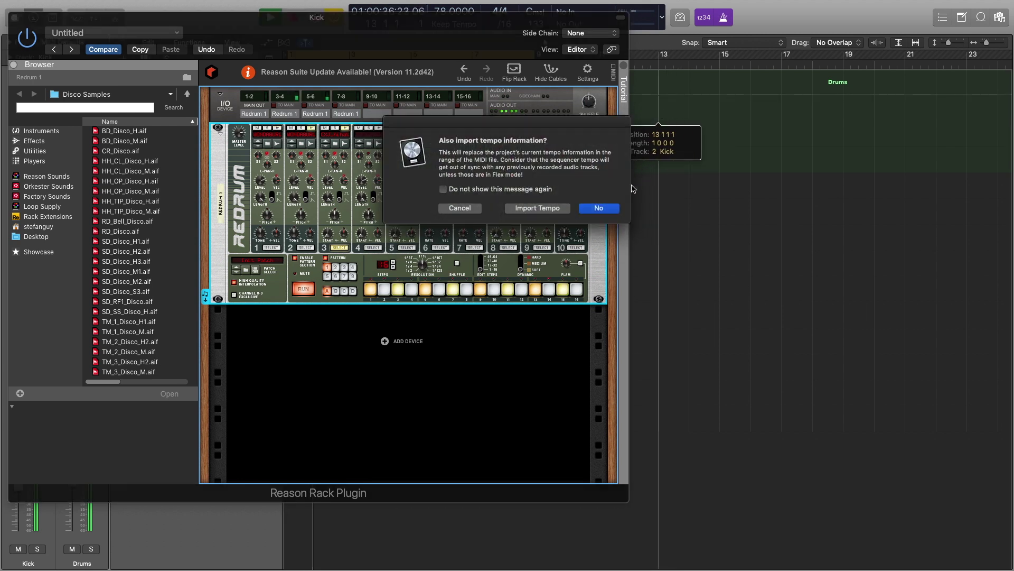
pyautogui.click(599, 208)
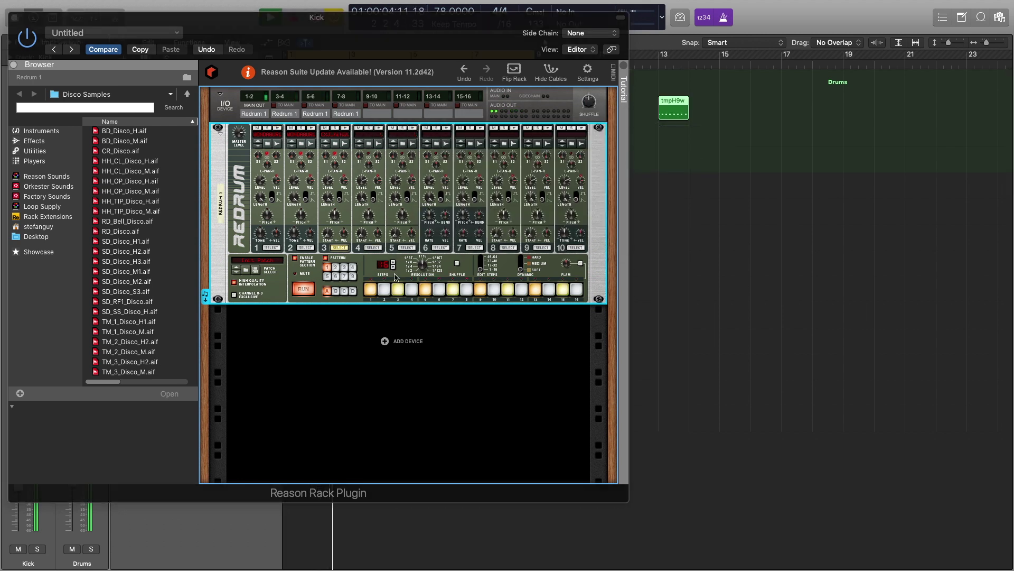
pyautogui.click(349, 261)
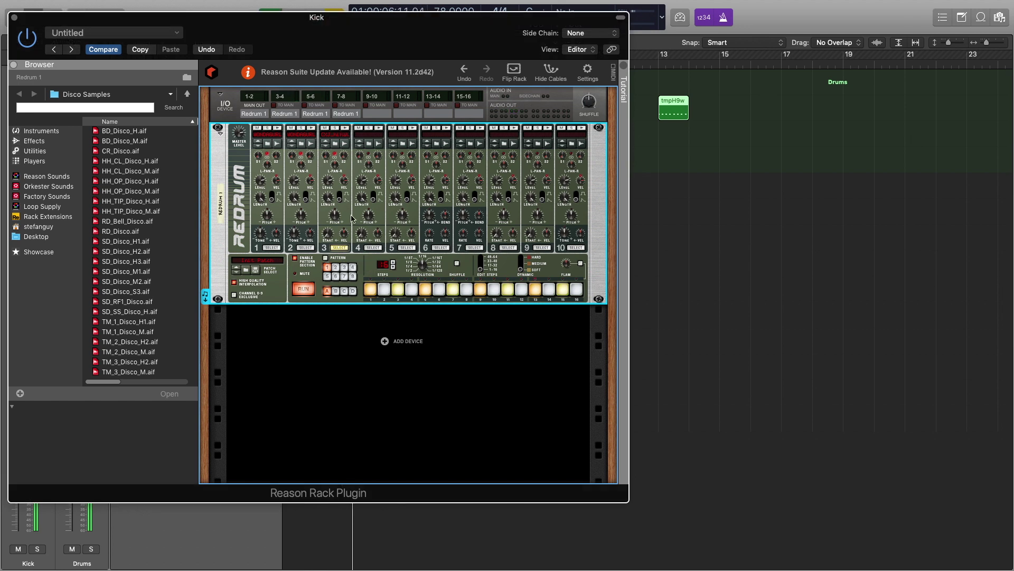
# Duplicate the MIDI region directly after itself and rename both regions as Drums
pyautogui.click(703, 121)
pyautogui.moveTo(674, 108); pyautogui.dragTo(705, 109)
pyautogui.keyDown('shift'); pyautogui.click(681, 113); pyautogui.keyUp('shift')
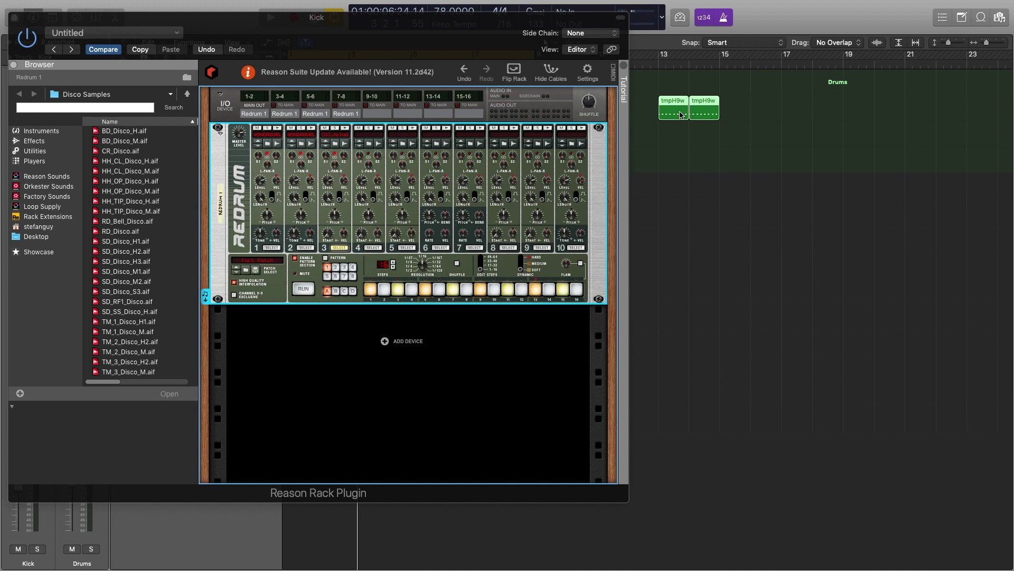
pyautogui.rightClick(682, 113)
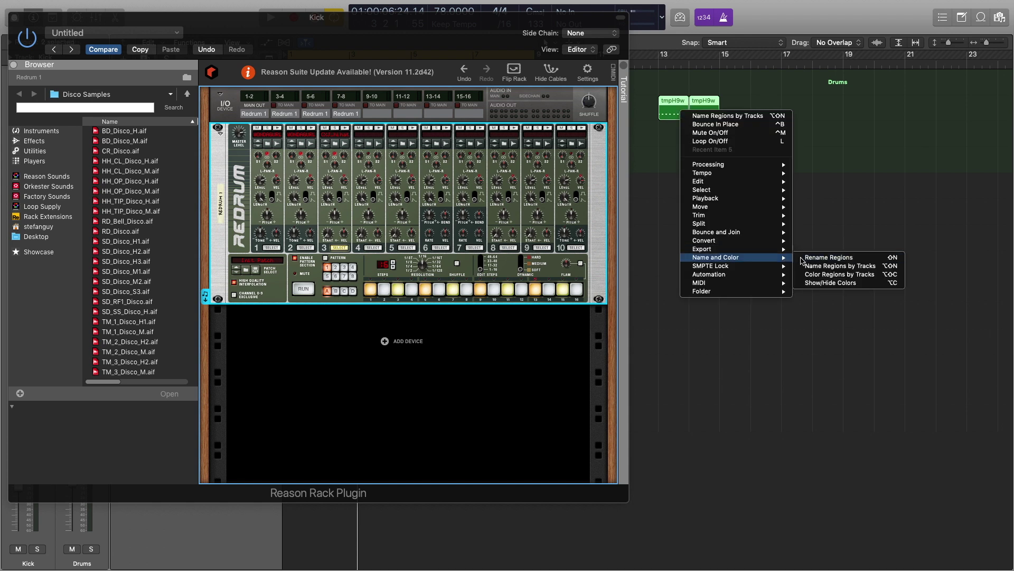
pyautogui.click(817, 257)
pyautogui.press('Return')
# Join the two Drums regions into one and play them with the cycle range set from bar 13 to 15
pyautogui.rightClick(675, 113)
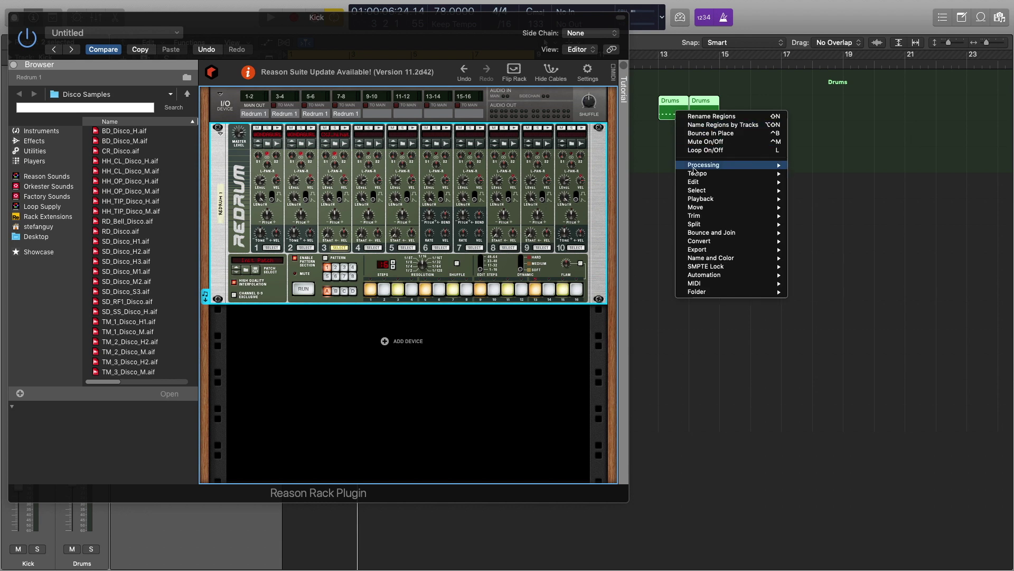
pyautogui.moveTo(746, 232)
pyautogui.click(803, 242)
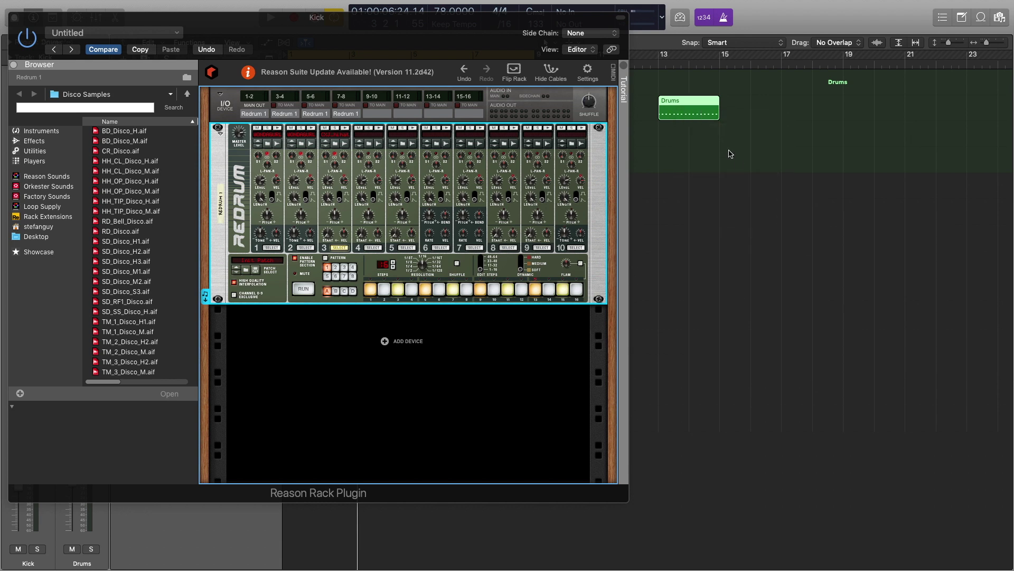
pyautogui.moveTo(663, 57); pyautogui.dragTo(719, 56)
pyautogui.press('space')
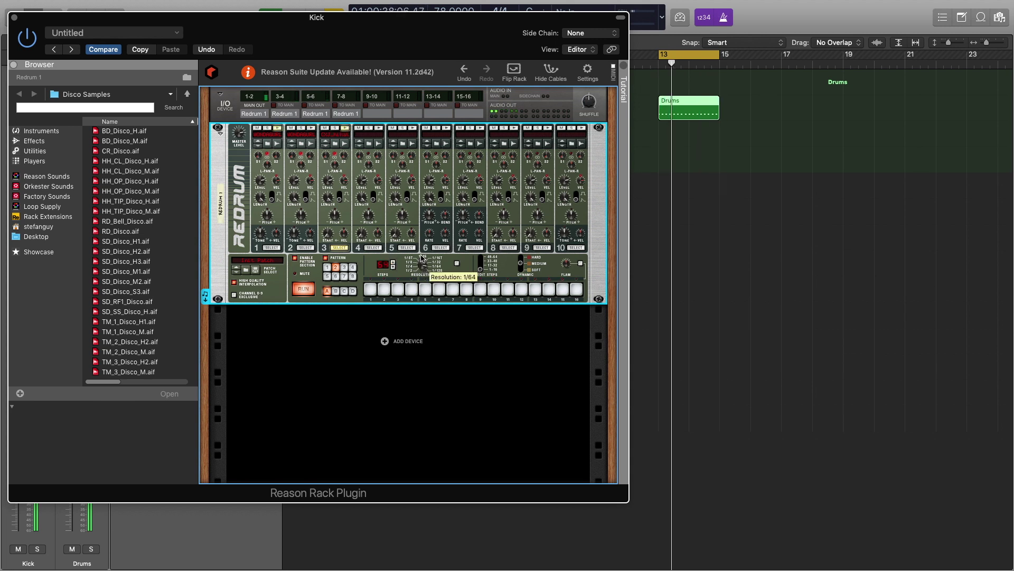
# Draw a short roll on steps 1 to 3 of Redrum channel 3 in pattern 2, replacing the first attempt
pyautogui.click(371, 290)
pyautogui.click(384, 290)
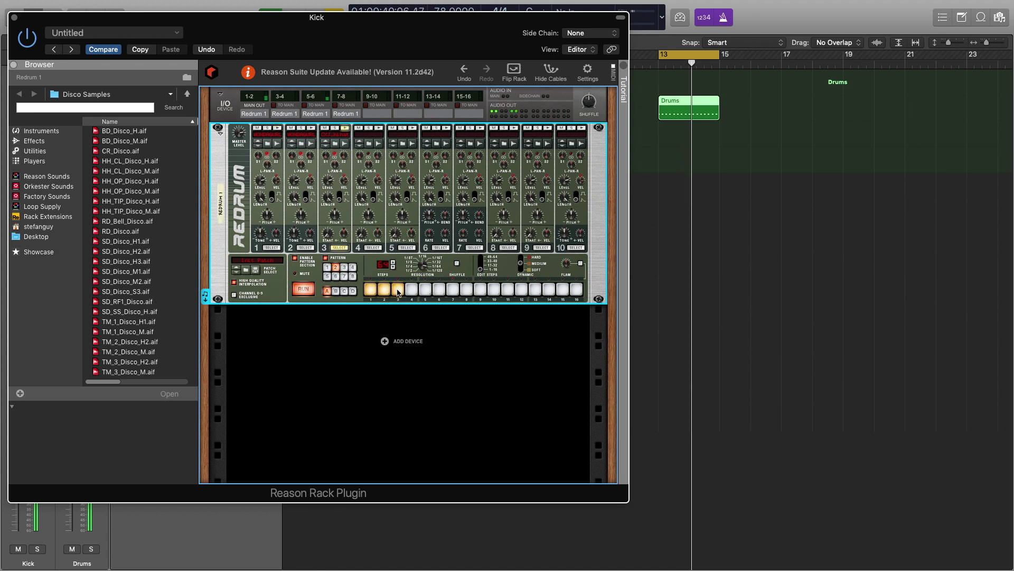
pyautogui.click(399, 289)
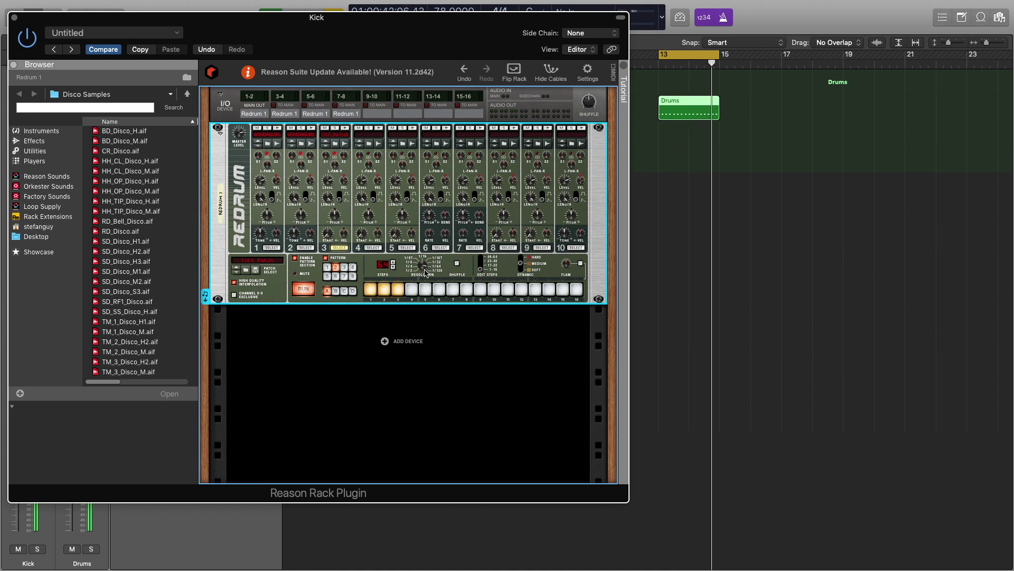
pyautogui.moveTo(400, 292); pyautogui.dragTo(370, 291)
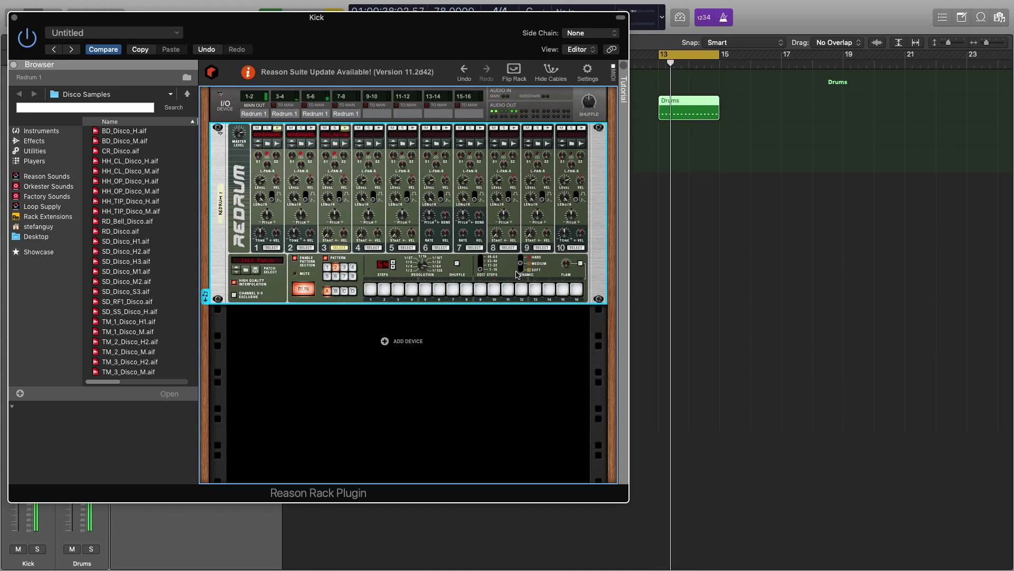
pyautogui.moveTo(370, 290); pyautogui.dragTo(406, 292)
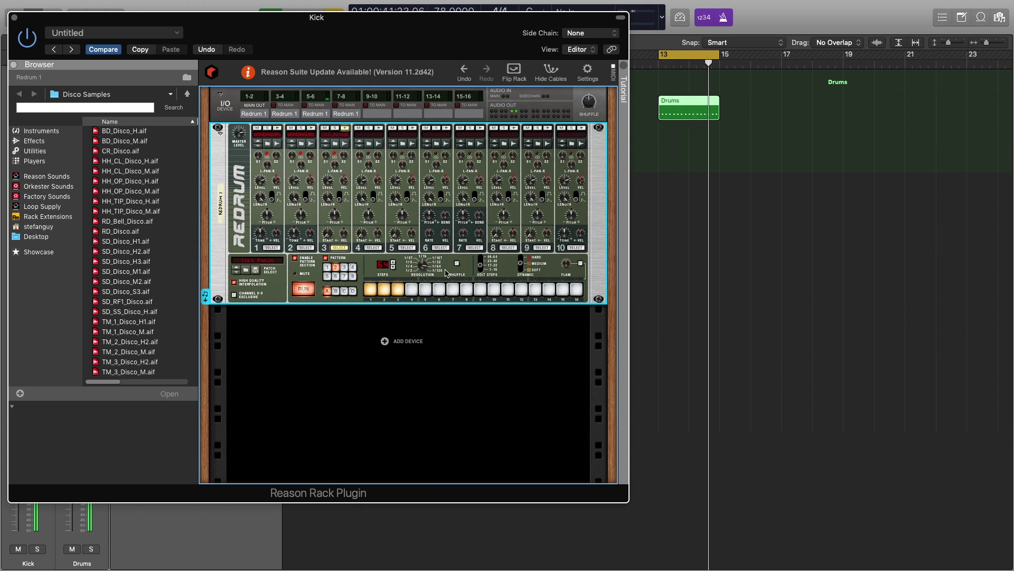
# Stop playback, place pattern 2 as a MIDI region at bar 13 and merge it into the Drums region
pyautogui.press('space')
pyautogui.moveTo(206, 294); pyautogui.dragTo(674, 135)
pyautogui.rightClick(675, 115)
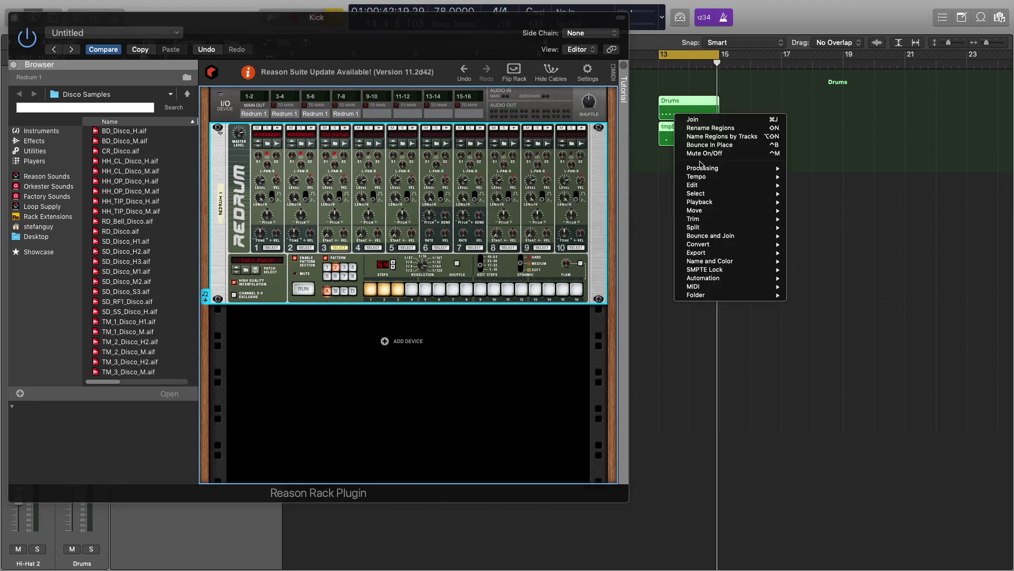
pyautogui.moveTo(739, 236)
pyautogui.click(804, 244)
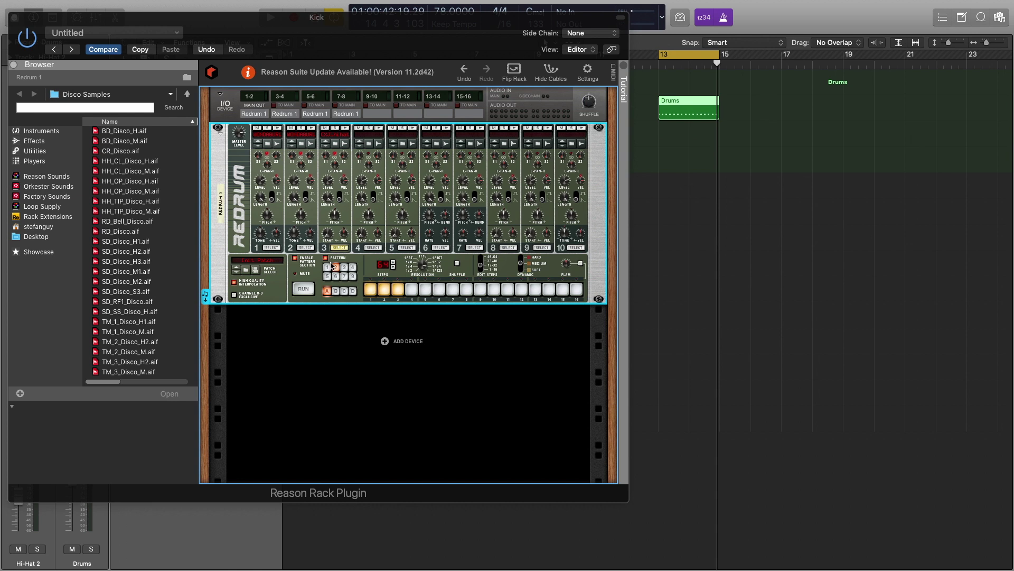
# Play the merged Drums region, open its notes in the Piano Roll and hide the plug-in window
pyautogui.press('space')
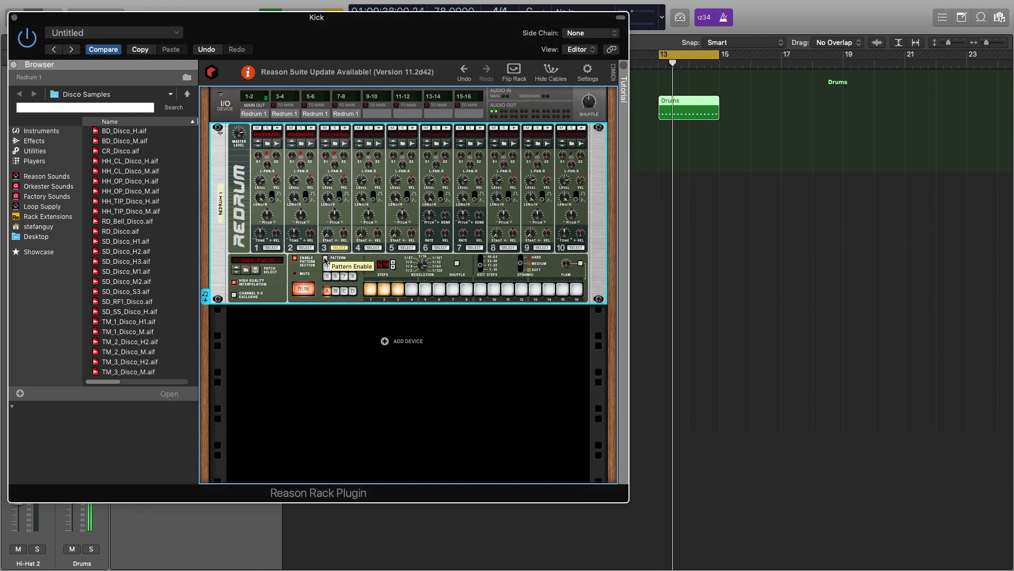
pyautogui.click(661, 152)
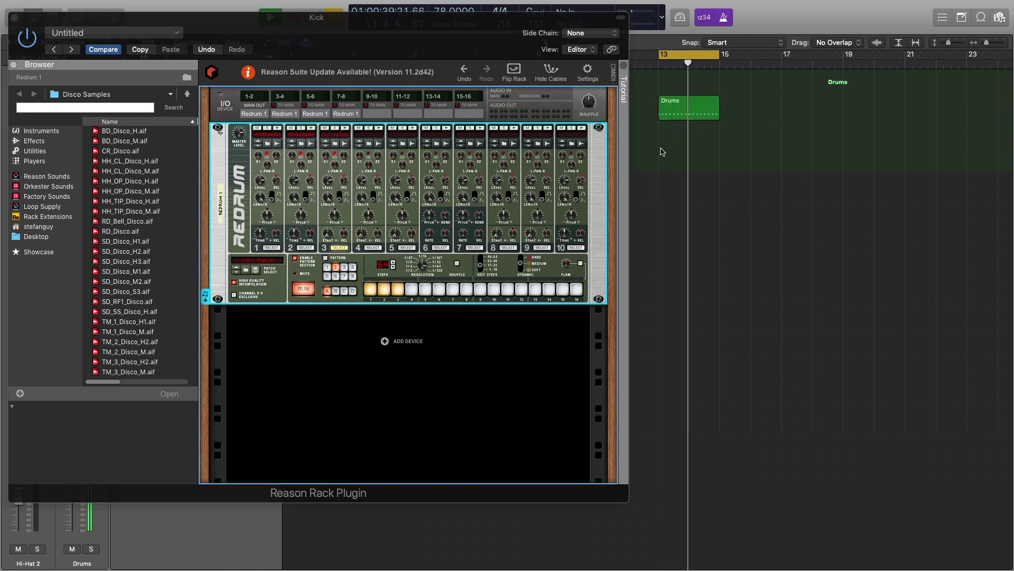
pyautogui.doubleClick(679, 110)
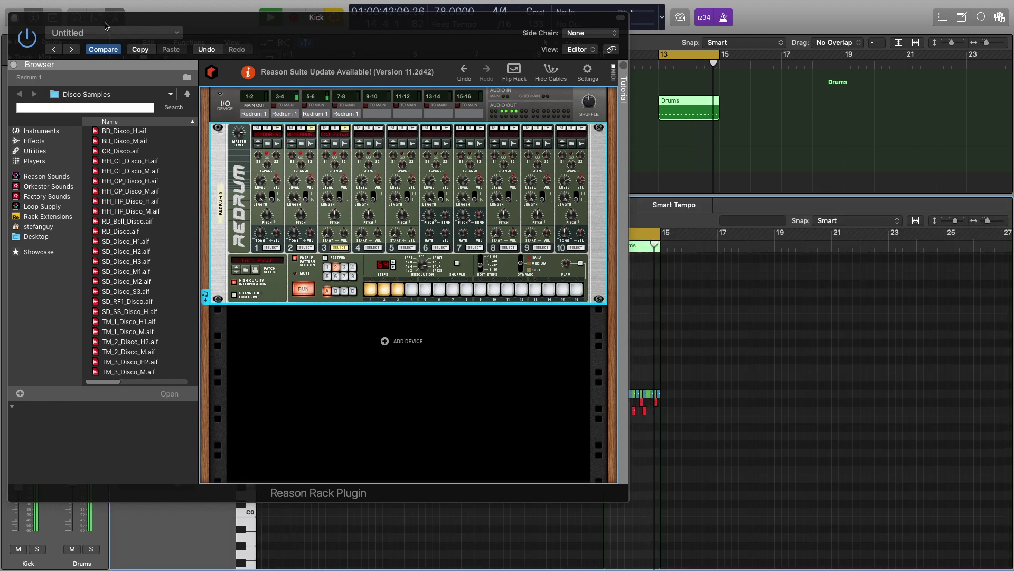
pyautogui.press('v')
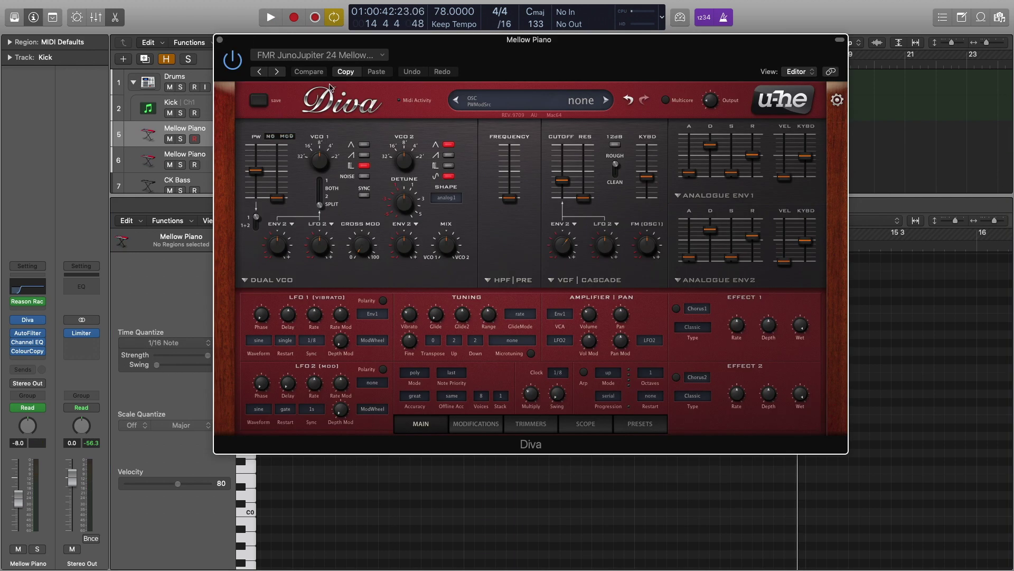
# Open the Mellow Piano track's Reason Rack MIDI effect and move its window and the Diva window aside
pyautogui.moveTo(426, 59); pyautogui.dragTo(457, 67)
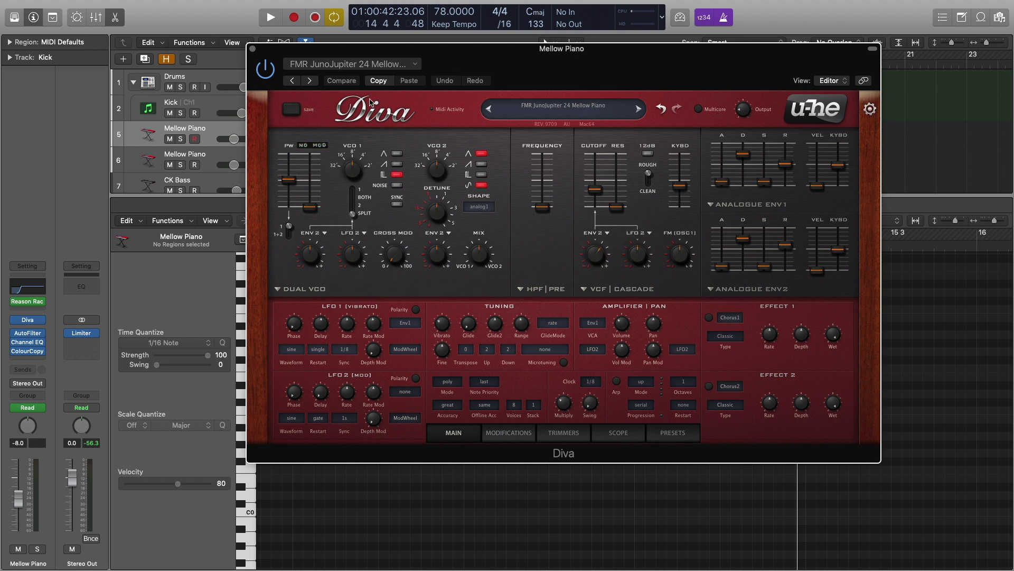
pyautogui.click(29, 305)
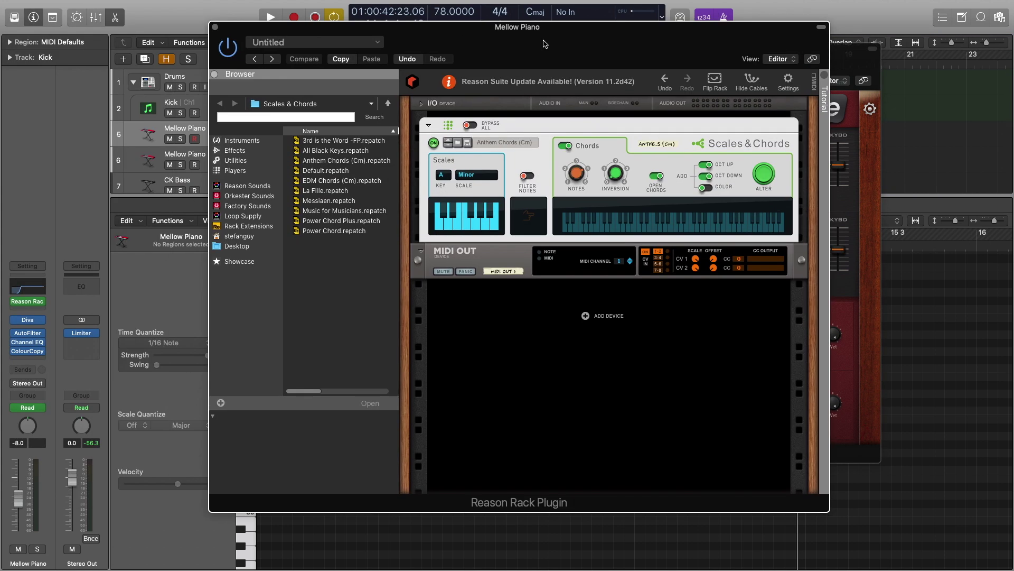
pyautogui.moveTo(546, 43); pyautogui.dragTo(700, 24)
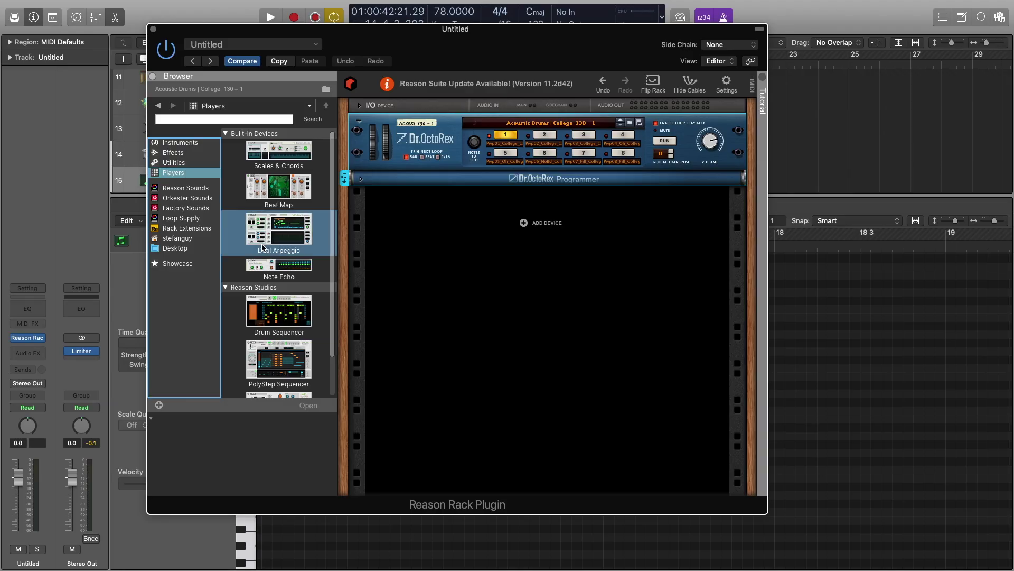
# Add a Beat Map player to the Dr. OctoRex rack and move its map position to about 9.52°E, 11.03°N
pyautogui.moveTo(279, 191); pyautogui.dragTo(404, 135)
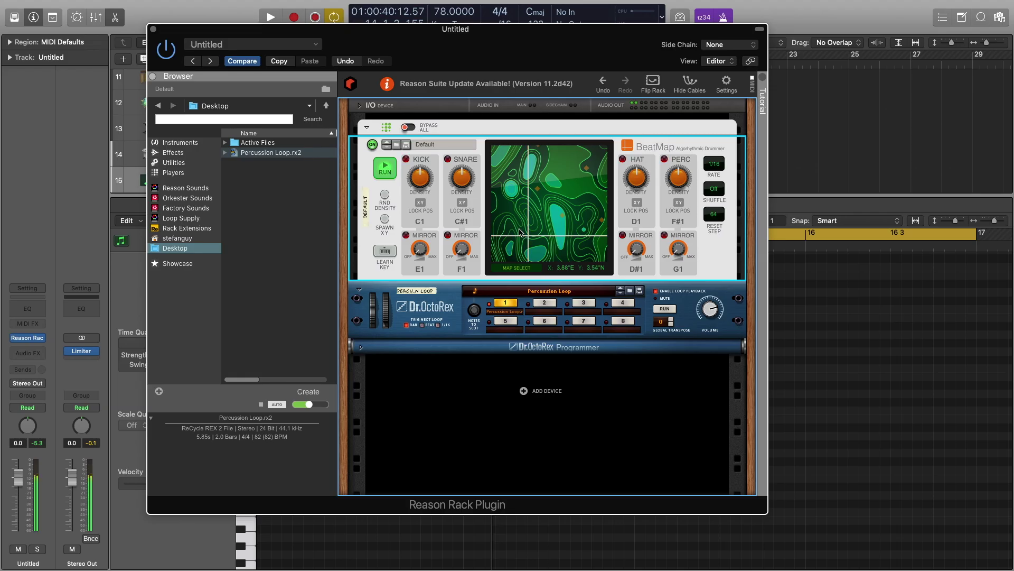
pyautogui.moveTo(520, 232); pyautogui.dragTo(499, 229)
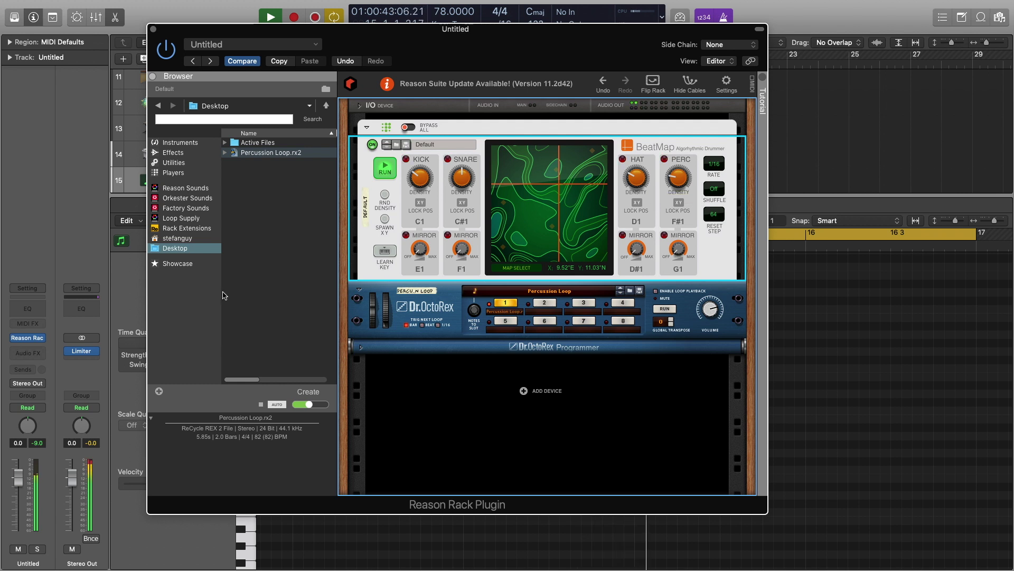
# Add a Channel EQ to the loop track with a high cut at about 2760 Hz and a low cut at about 110 Hz, both 48 dB/Oct
pyautogui.click(42, 313)
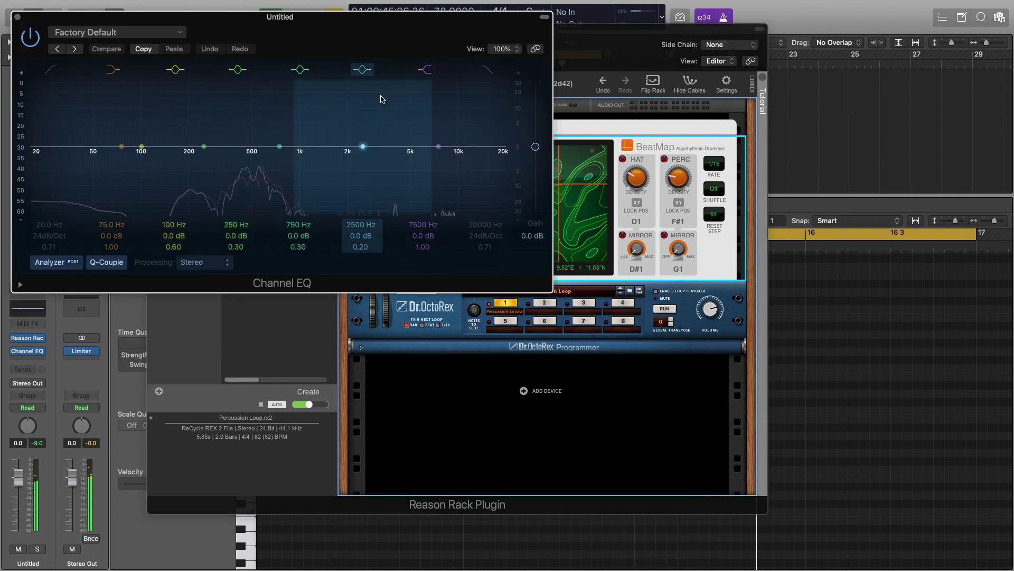
pyautogui.moveTo(490, 168); pyautogui.dragTo(346, 166)
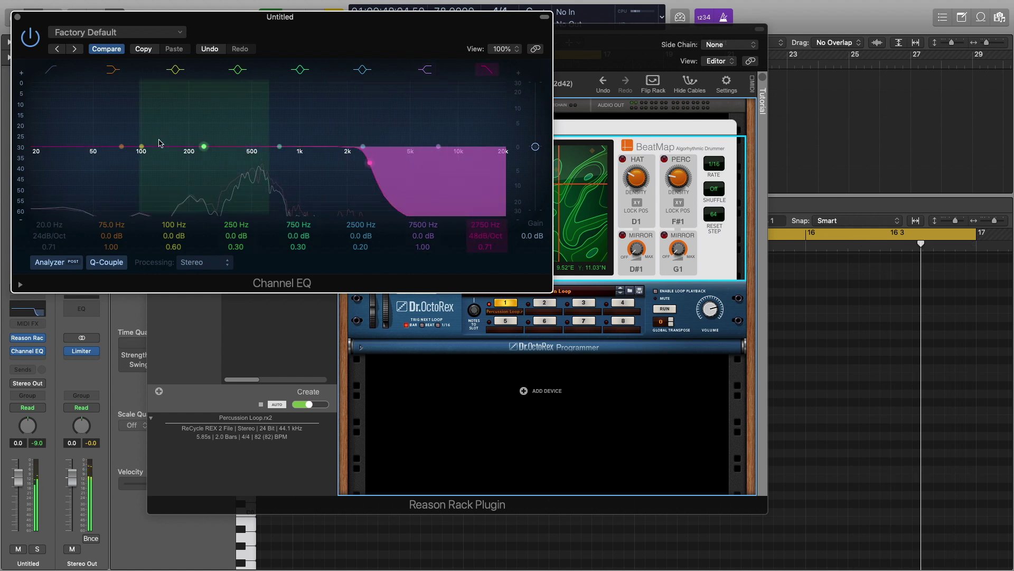
pyautogui.click(43, 208)
pyautogui.moveTo(45, 195); pyautogui.dragTo(141, 208)
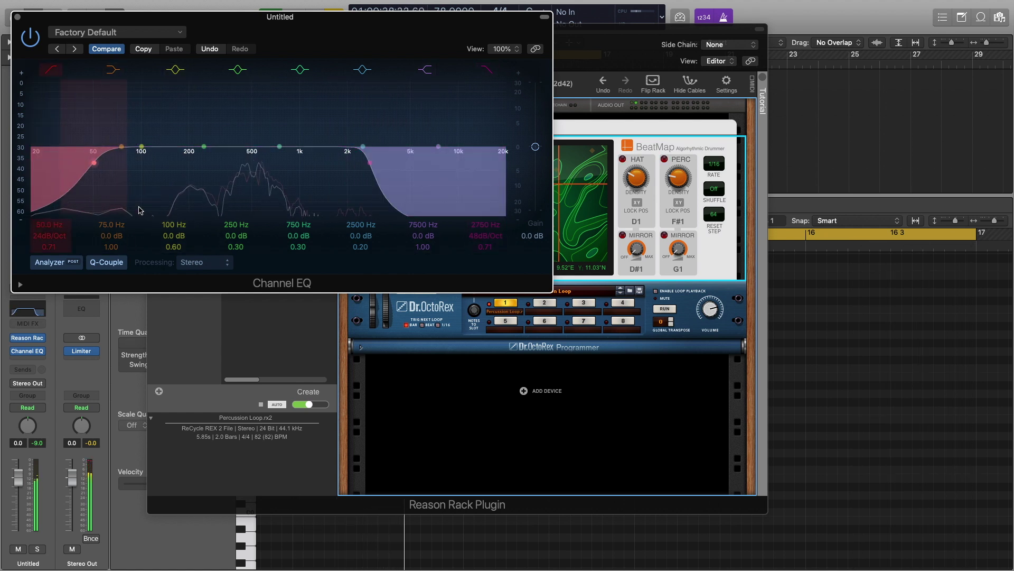
pyautogui.moveTo(48, 236); pyautogui.dragTo(48, 226)
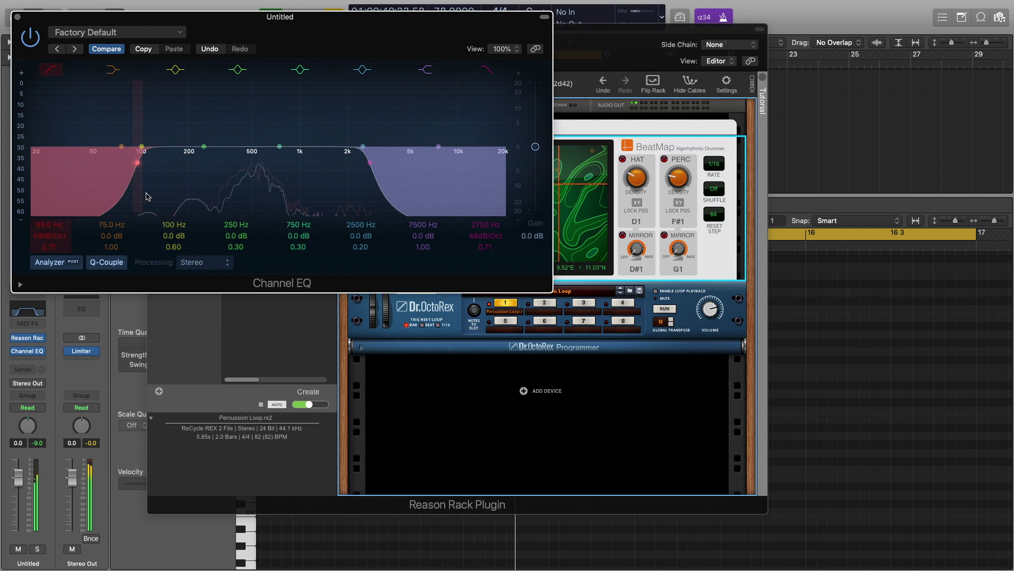
pyautogui.moveTo(149, 197); pyautogui.dragTo(157, 197)
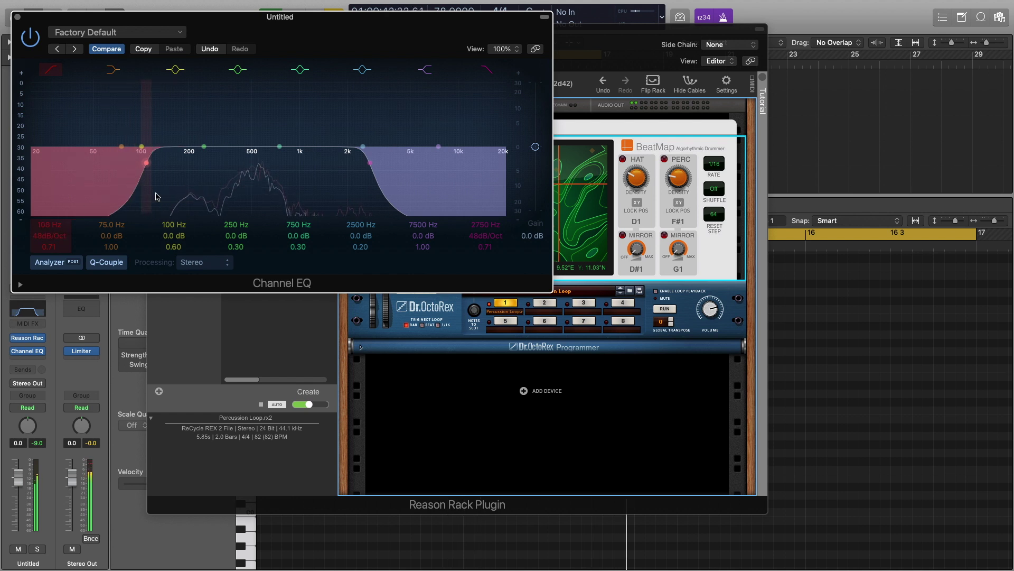